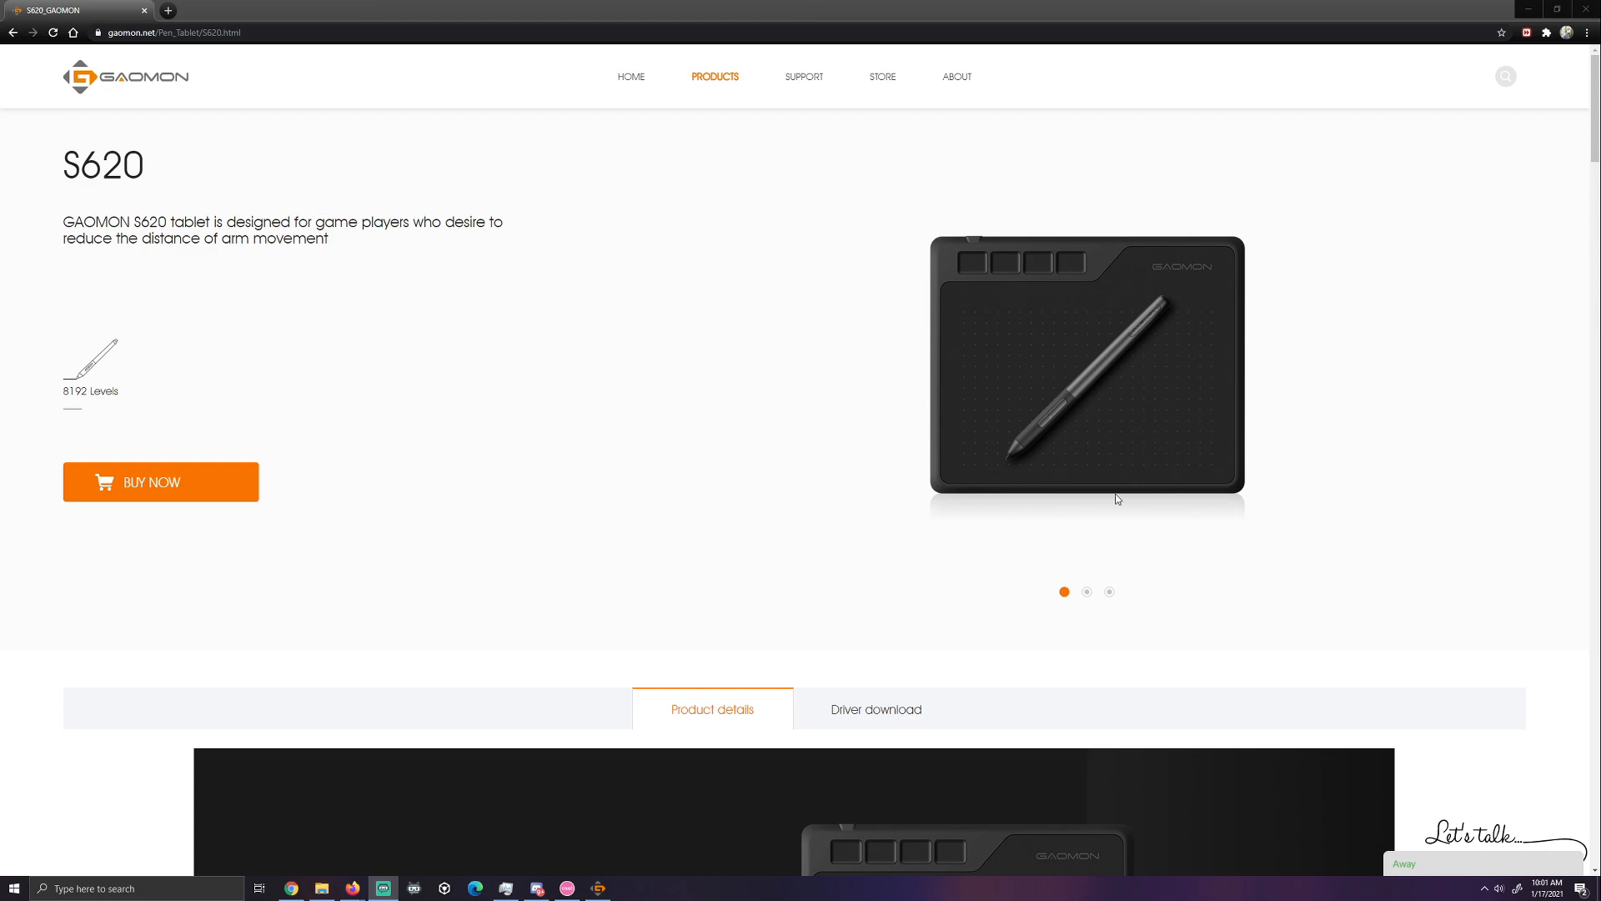
Show the S620 driver downloads and highlight the latest Windows driver 16.0.0.20 entry.
click(877, 700)
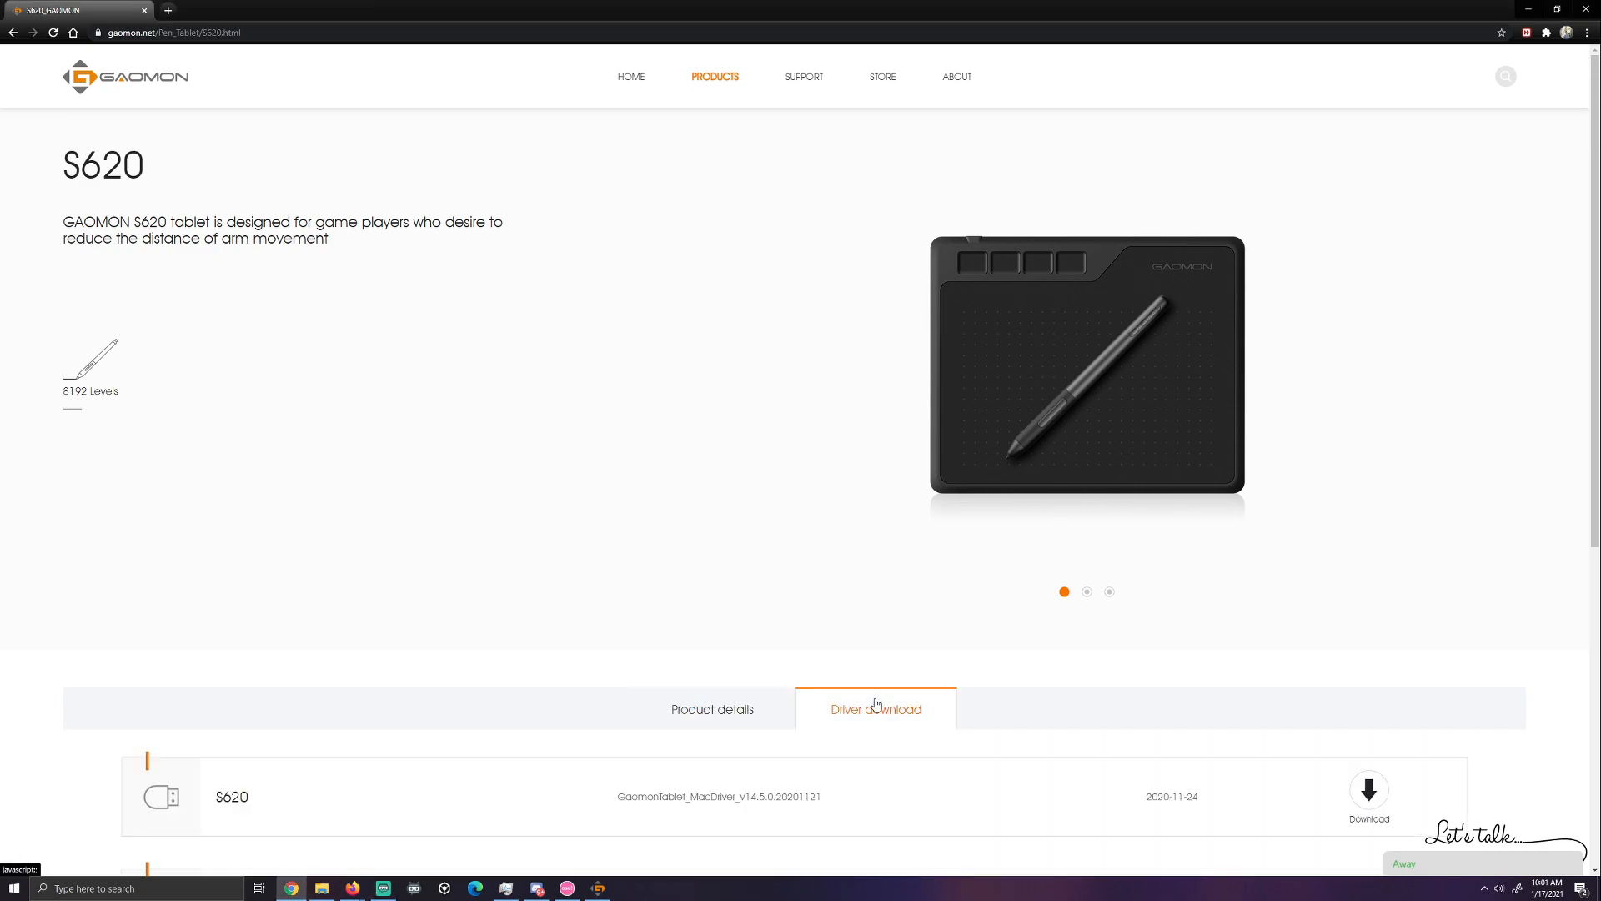
scroll(564, 563, down, 2)
scroll(553, 559, down, 3)
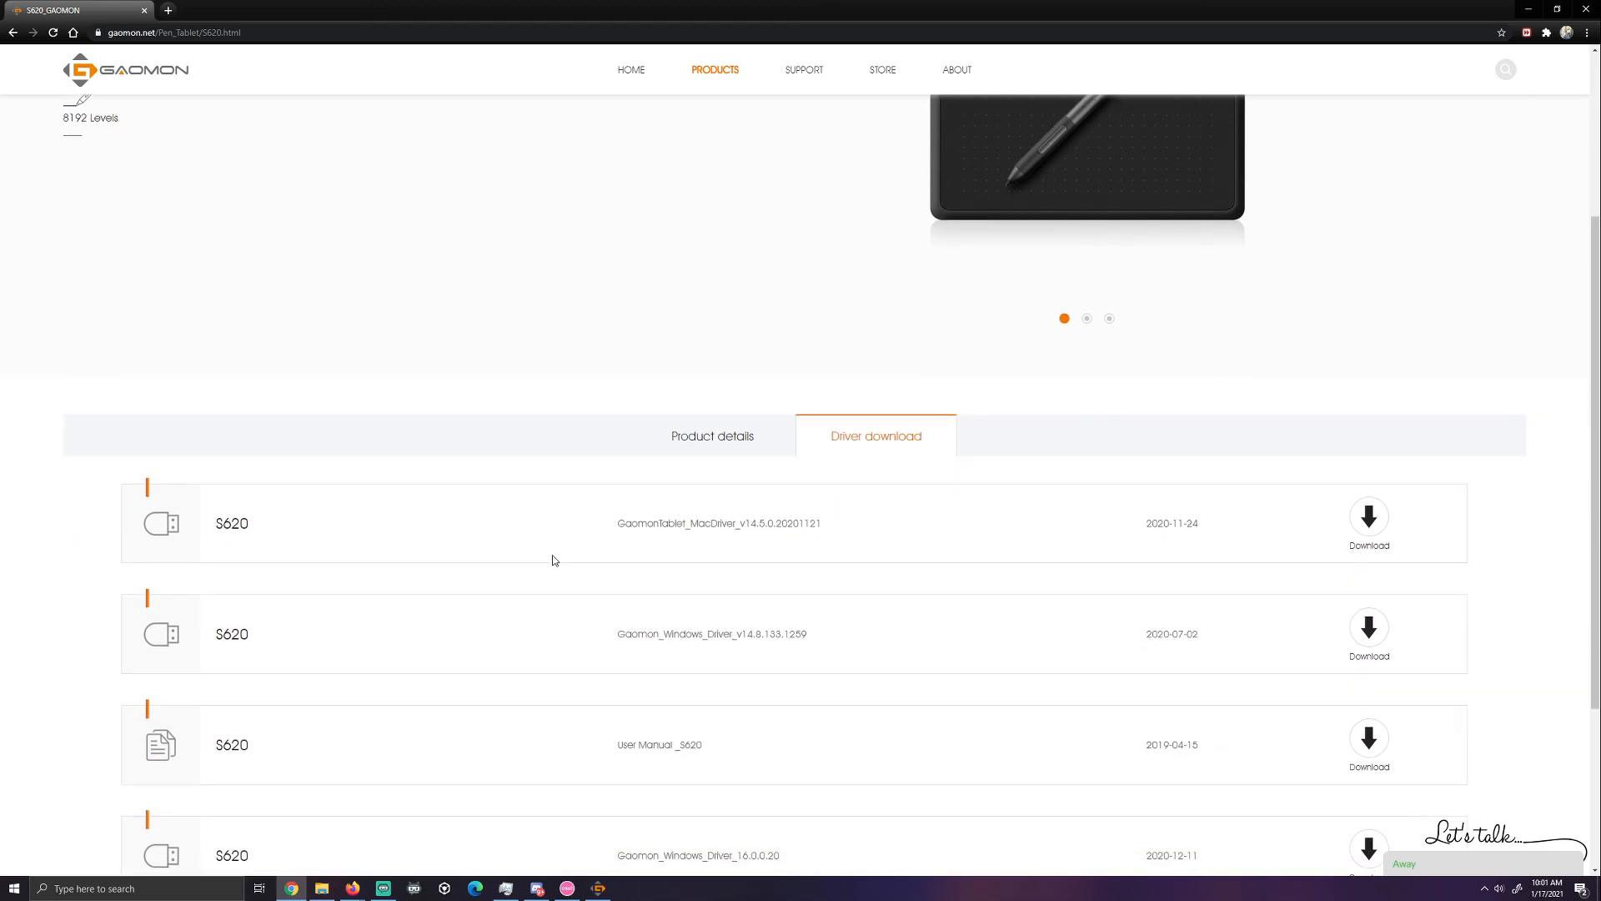
scroll(553, 560, down, 3)
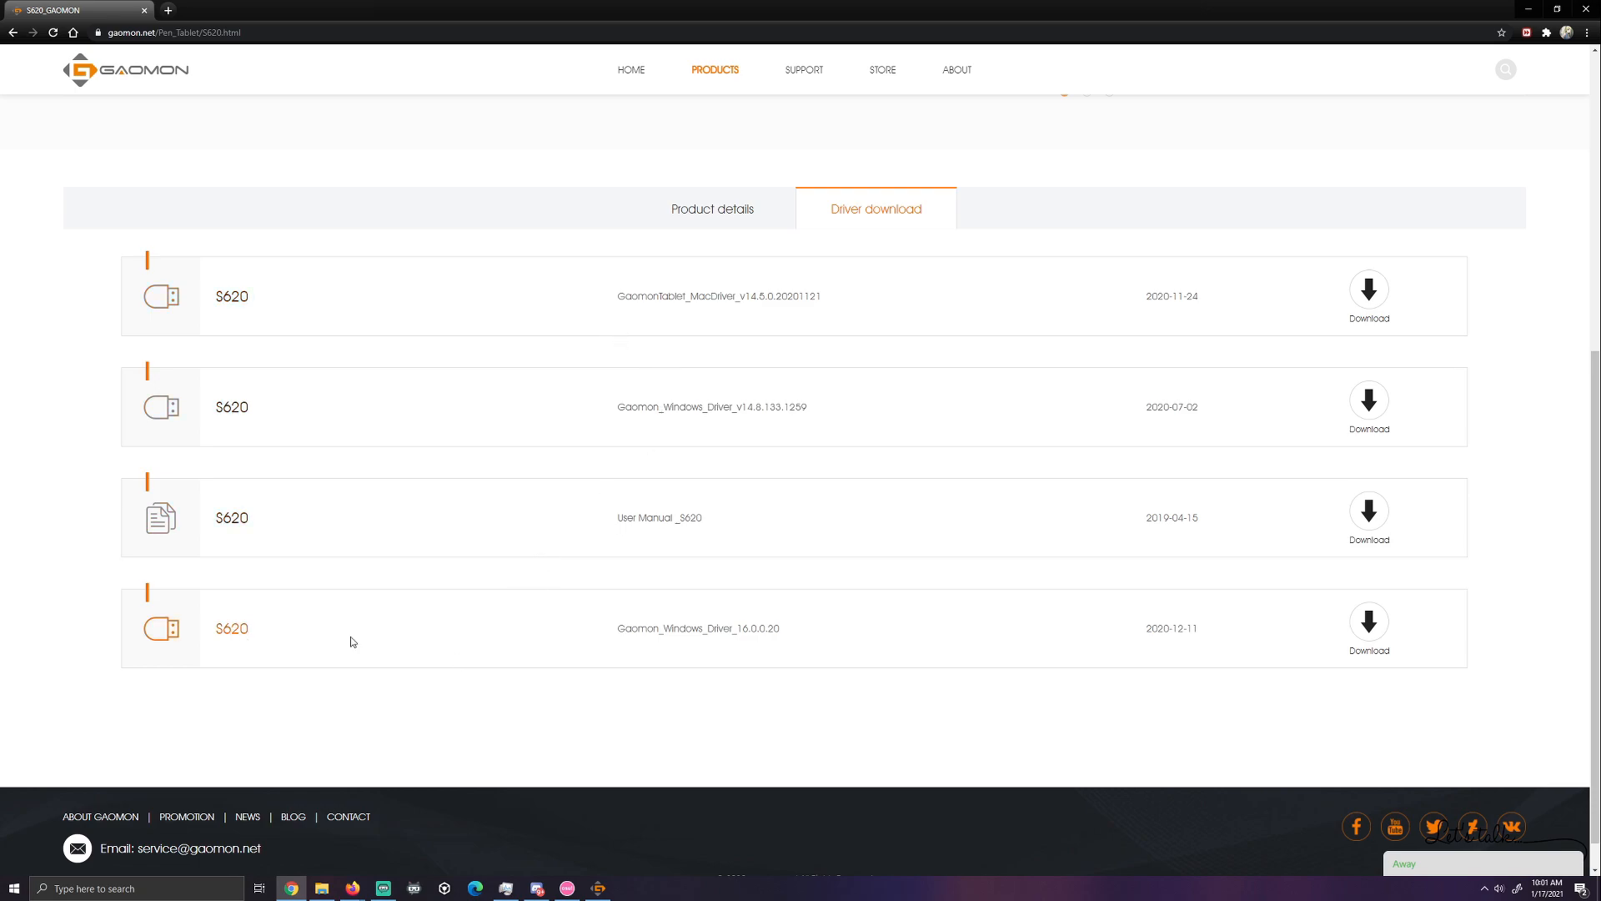
drag(739, 632, 778, 628)
click(753, 628)
Bring up the Gaomon pen settings, check the lower pen button's assignment unchanged, and enable Disable Nib.
click(598, 888)
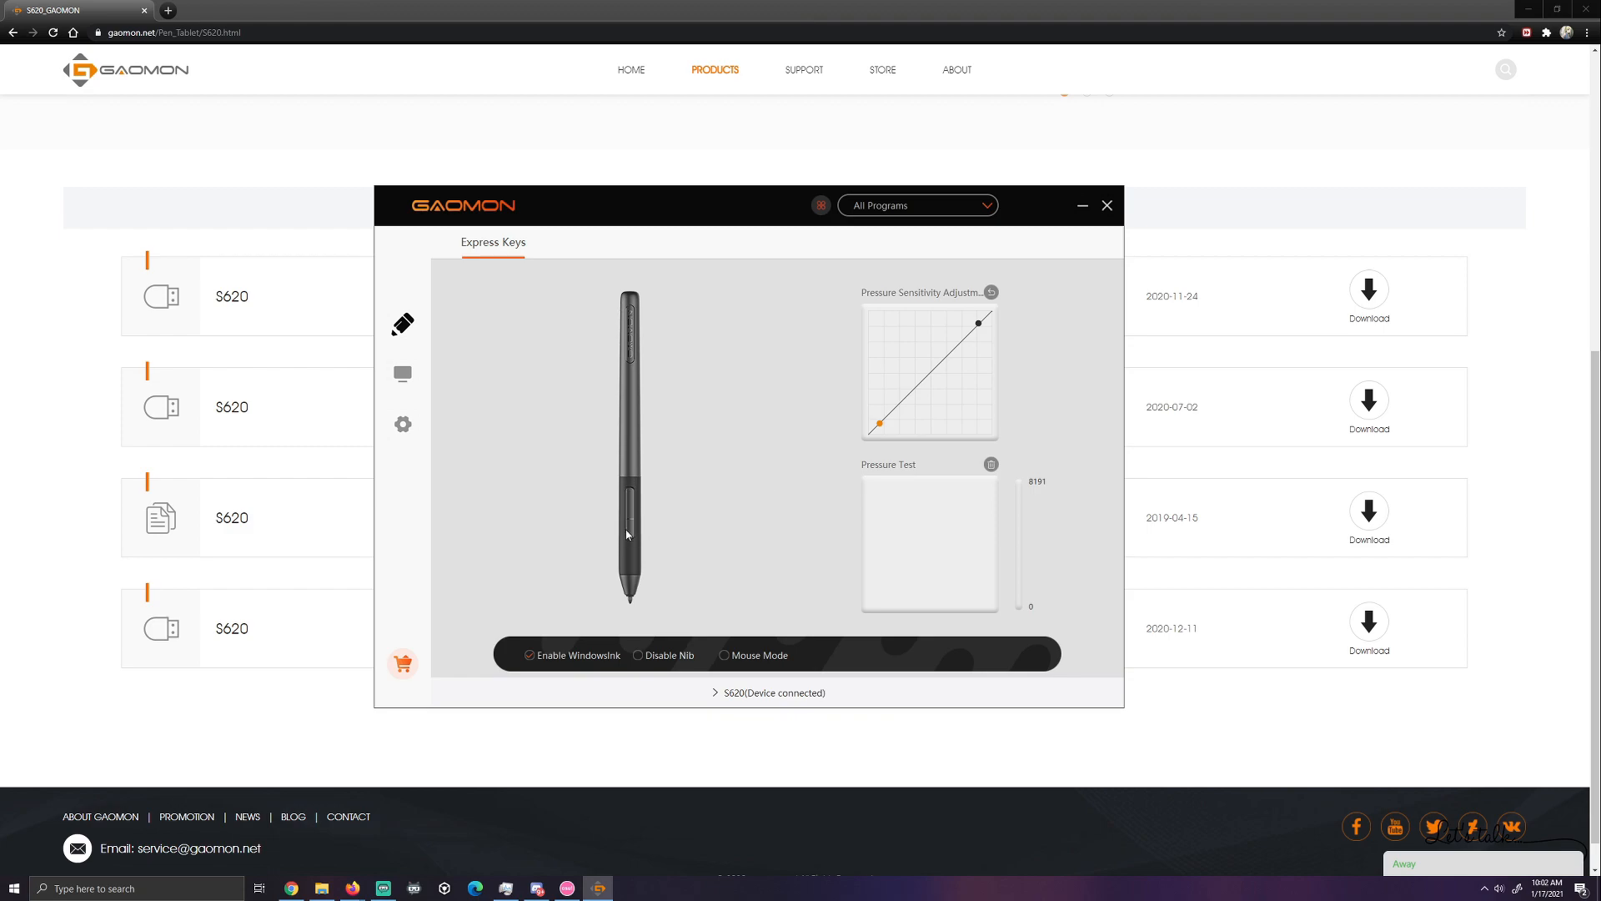
click(633, 531)
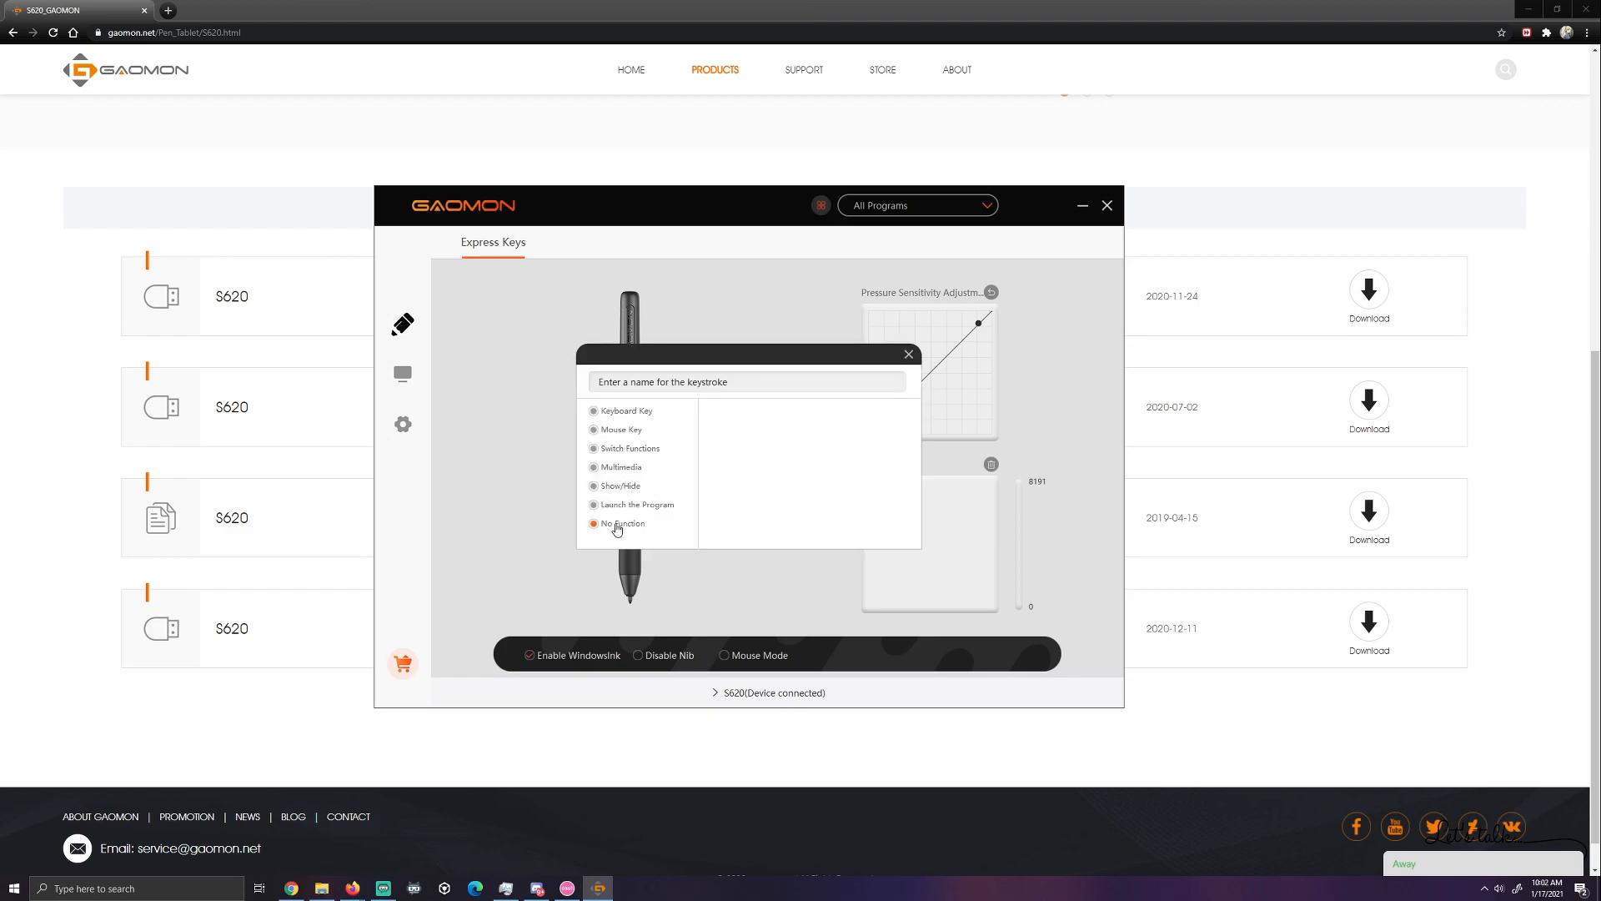
click(908, 360)
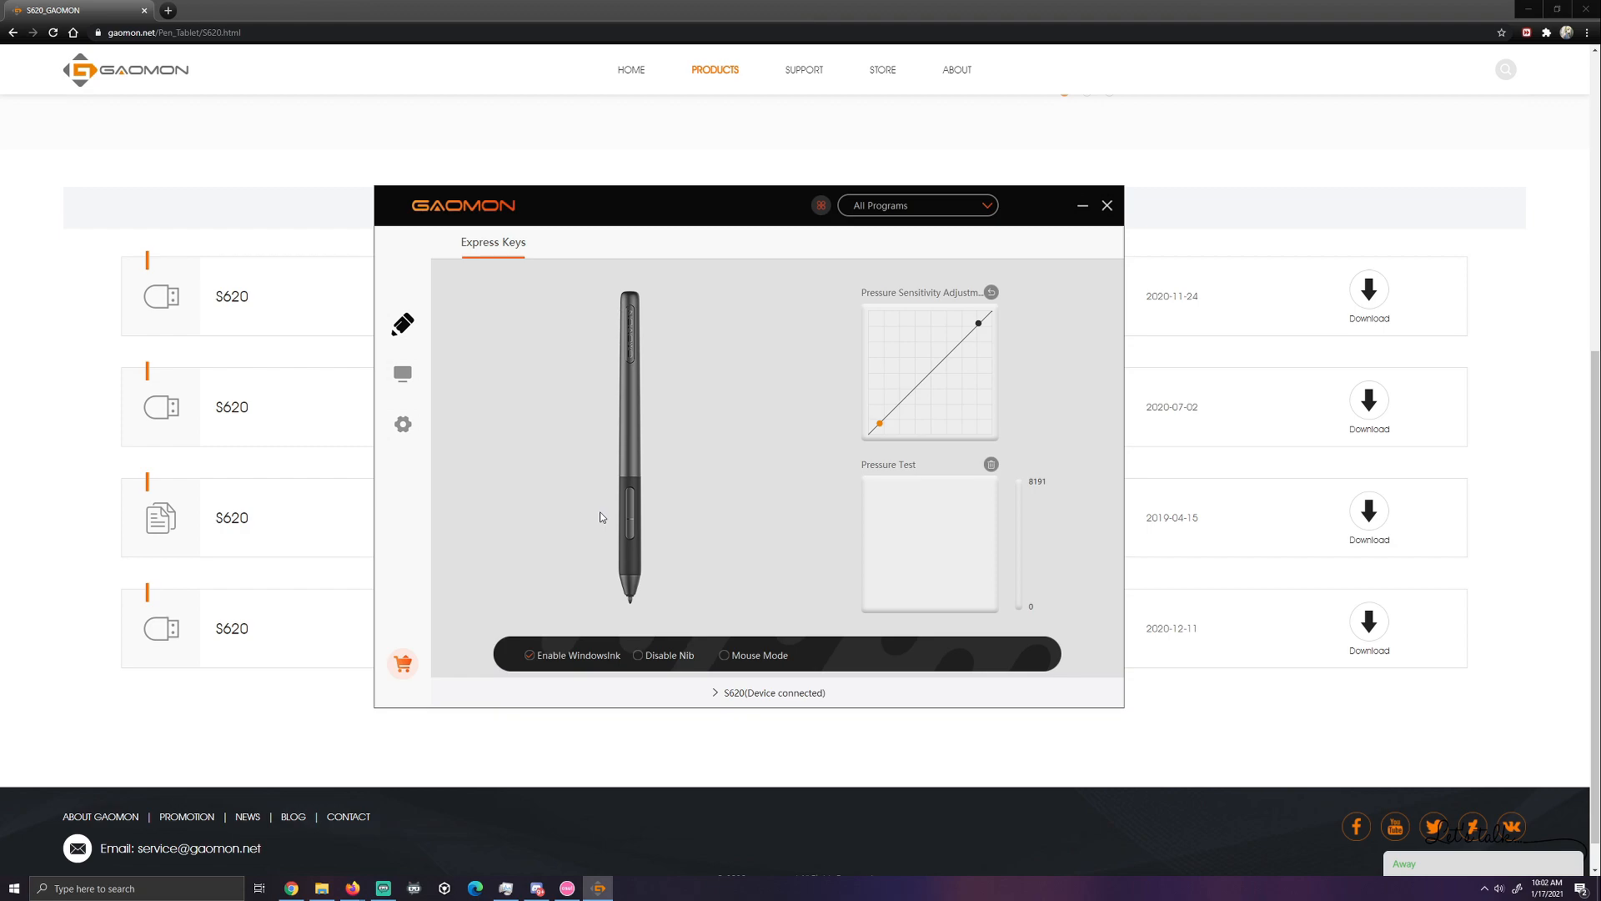
click(639, 656)
Switch off Enable WindowsInk and scribble test strokes in the Pressure Test pad.
click(530, 657)
mouse_move(944, 511)
mouse_down()
mouse_move(899, 517)
mouse_move(936, 561)
mouse_move(933, 541)
mouse_up()
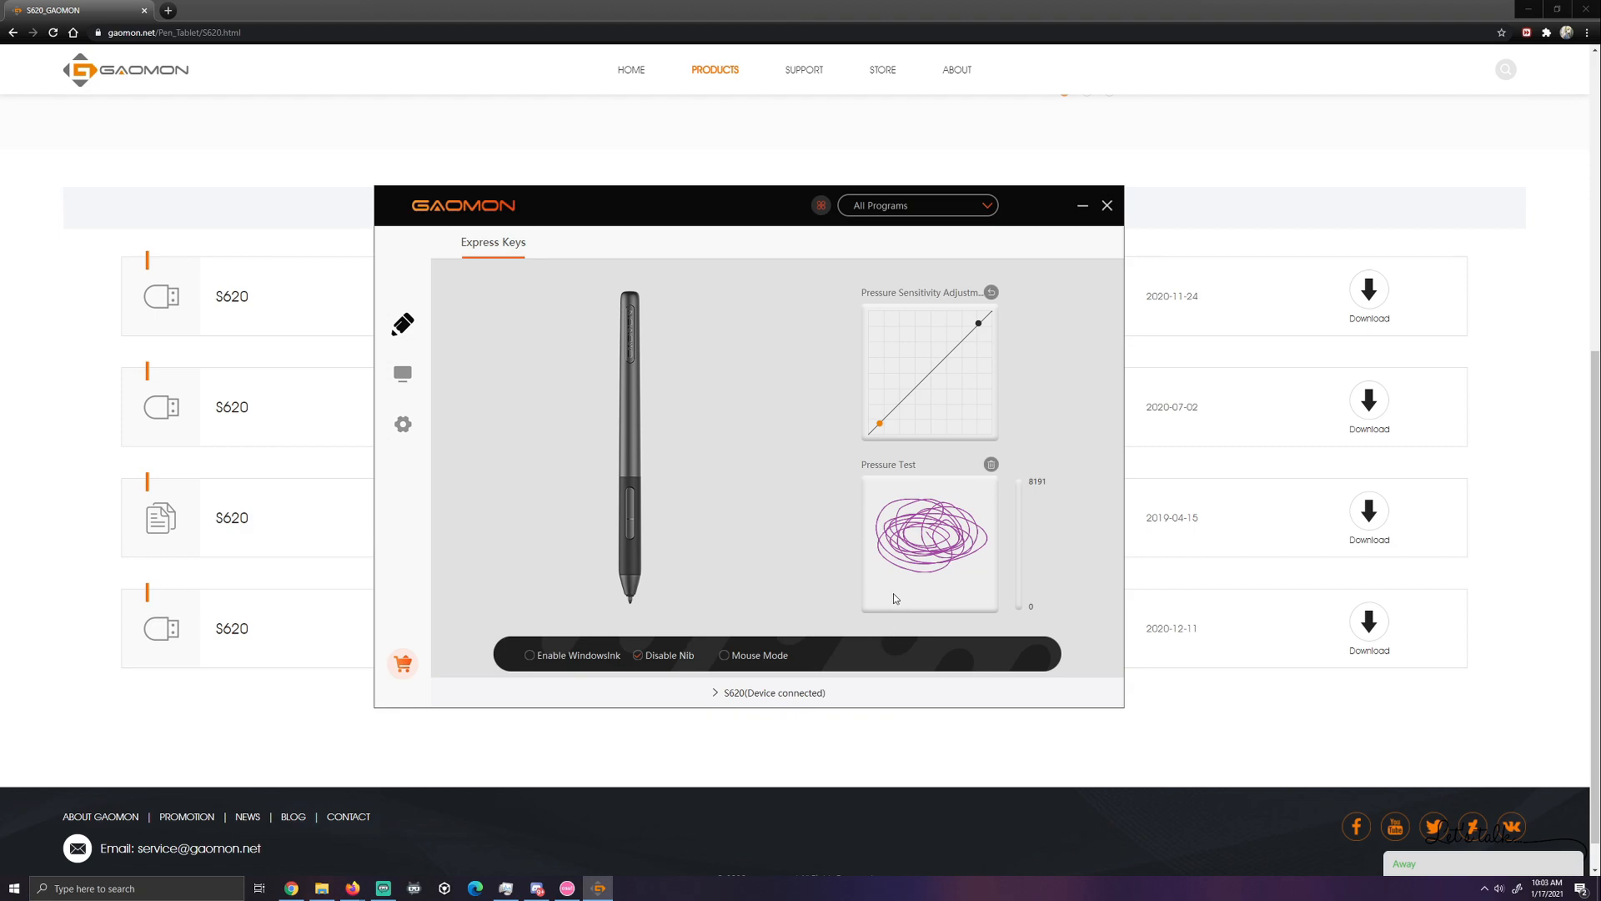
mouse_move(891, 586)
mouse_down()
mouse_move(899, 487)
mouse_move(917, 590)
mouse_up()
Show the tablet's Workspace mapping with its small area assigned to the right-hand screen.
click(404, 373)
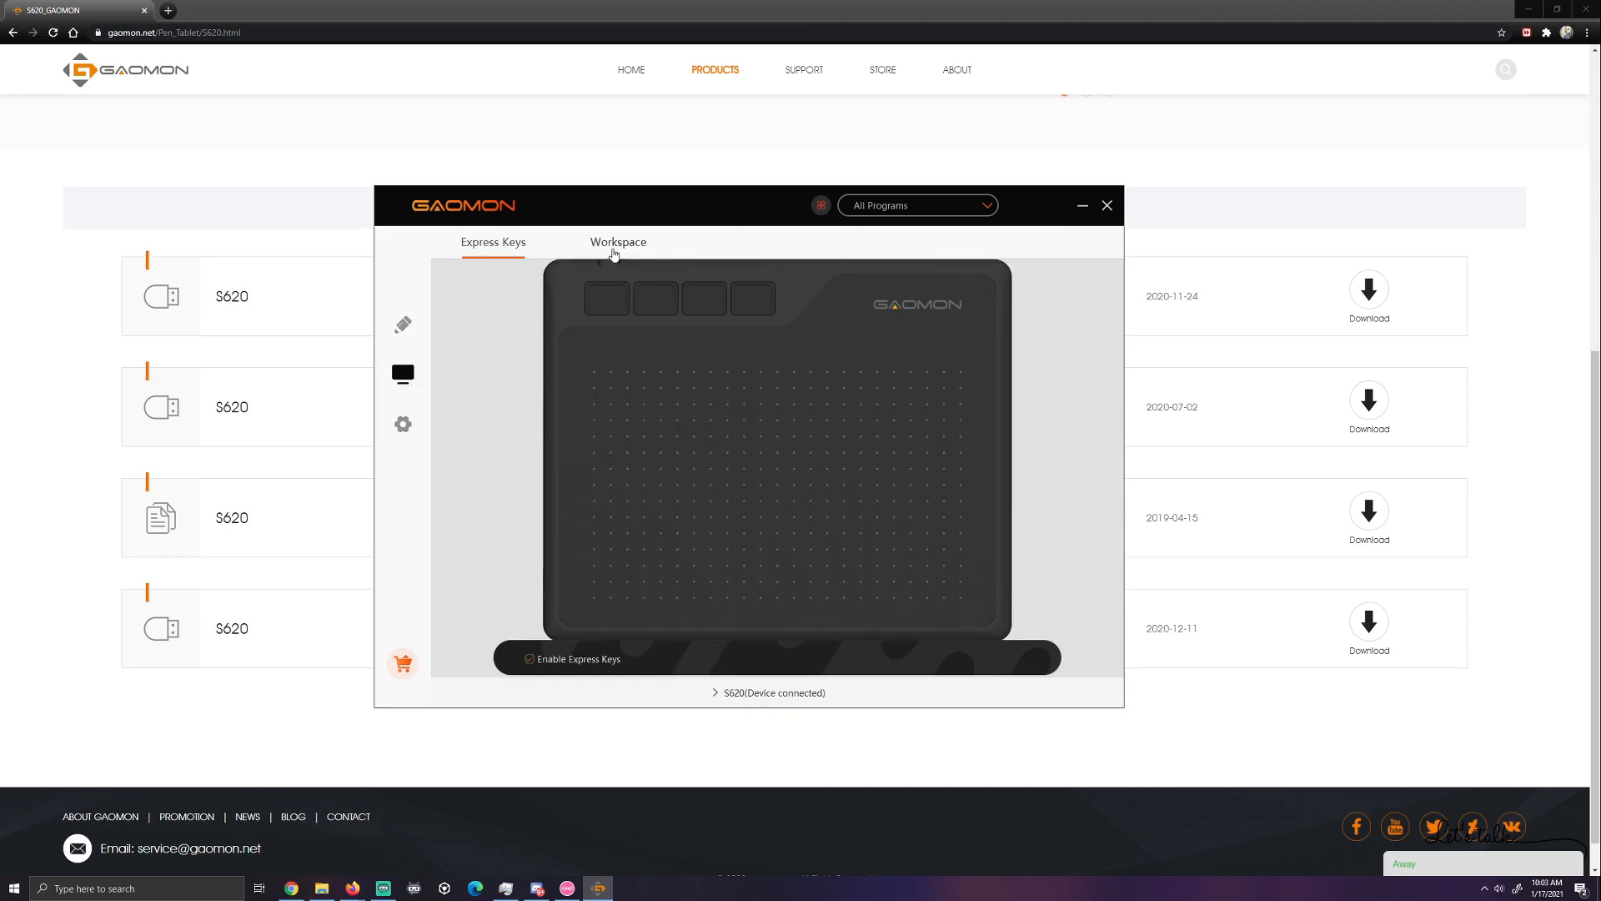
click(617, 244)
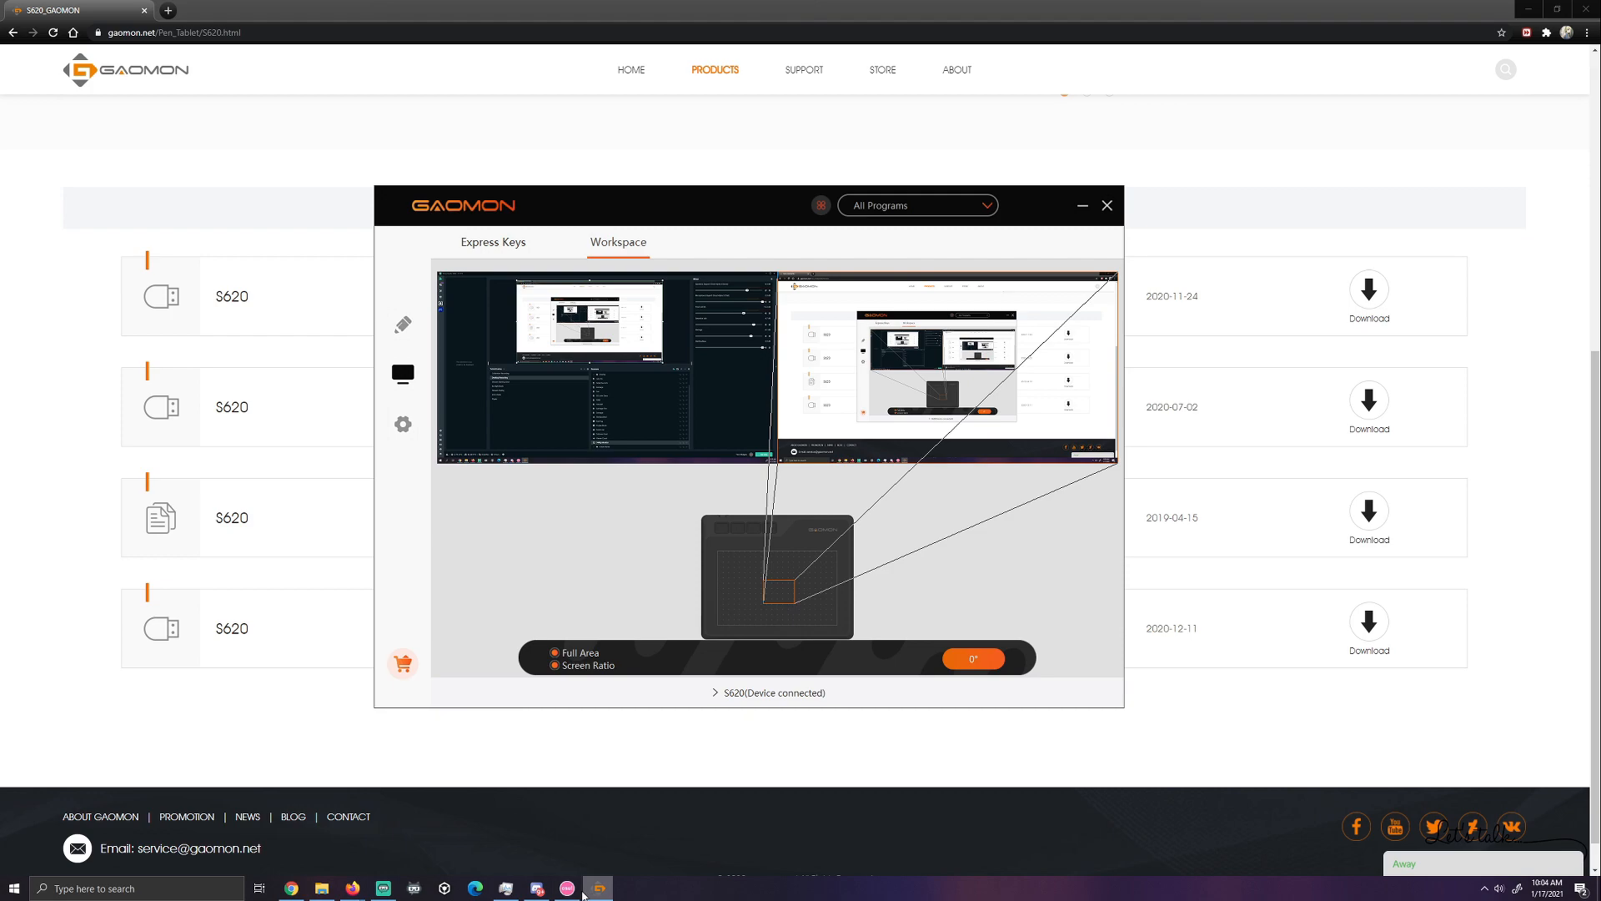
In osu! Input options, keep mouse sensitivity at 1x and enable Raw input.
click(583, 892)
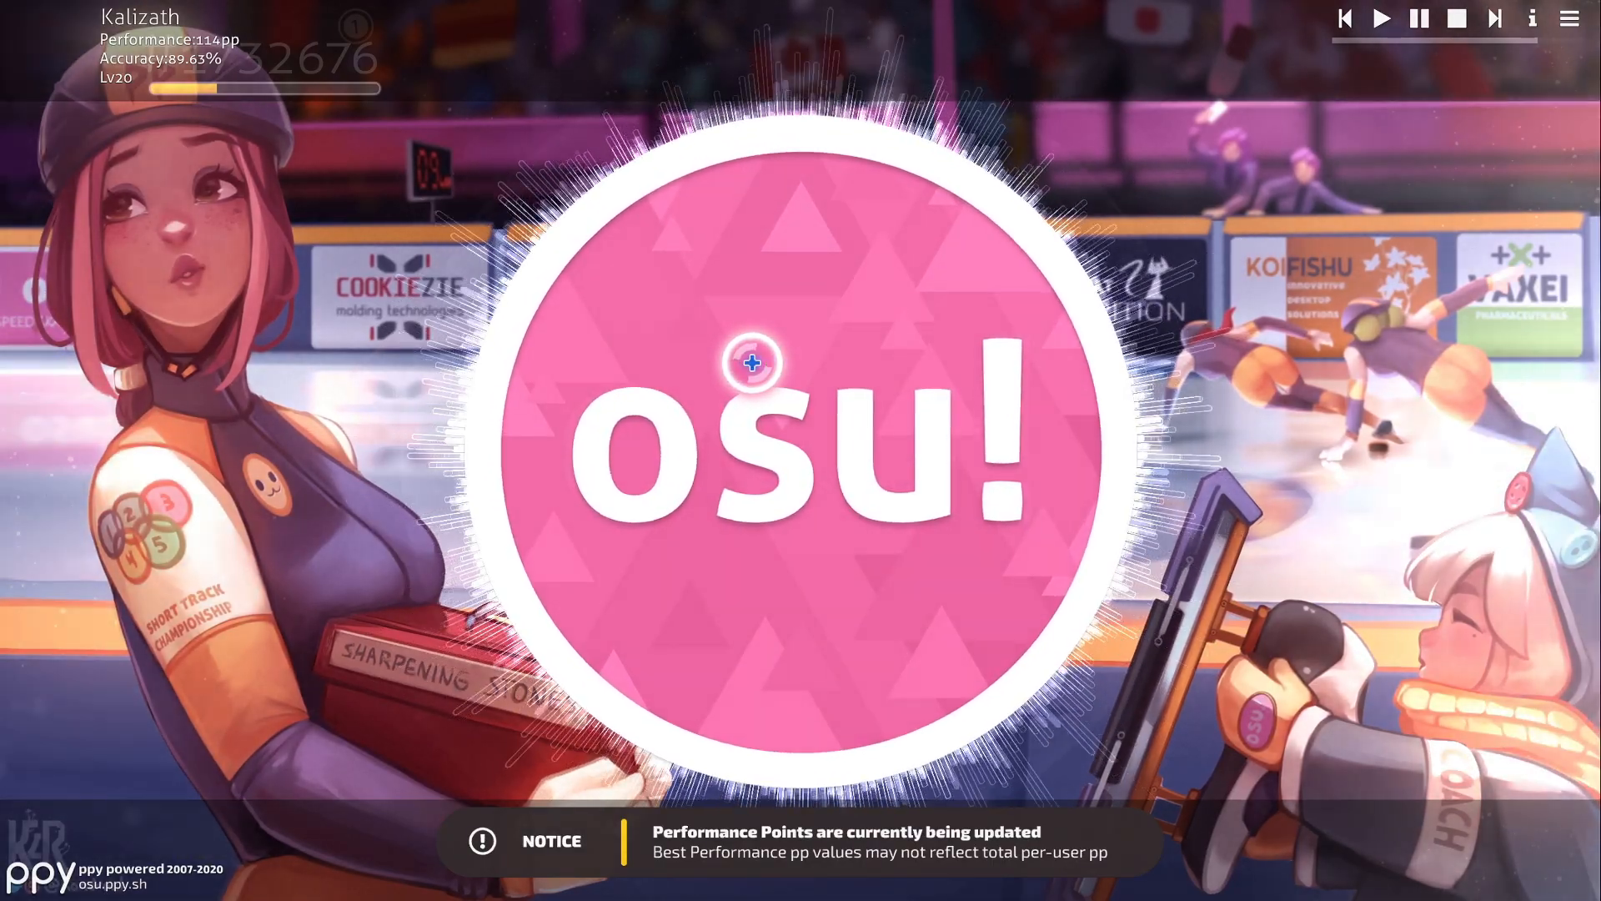
click(750, 362)
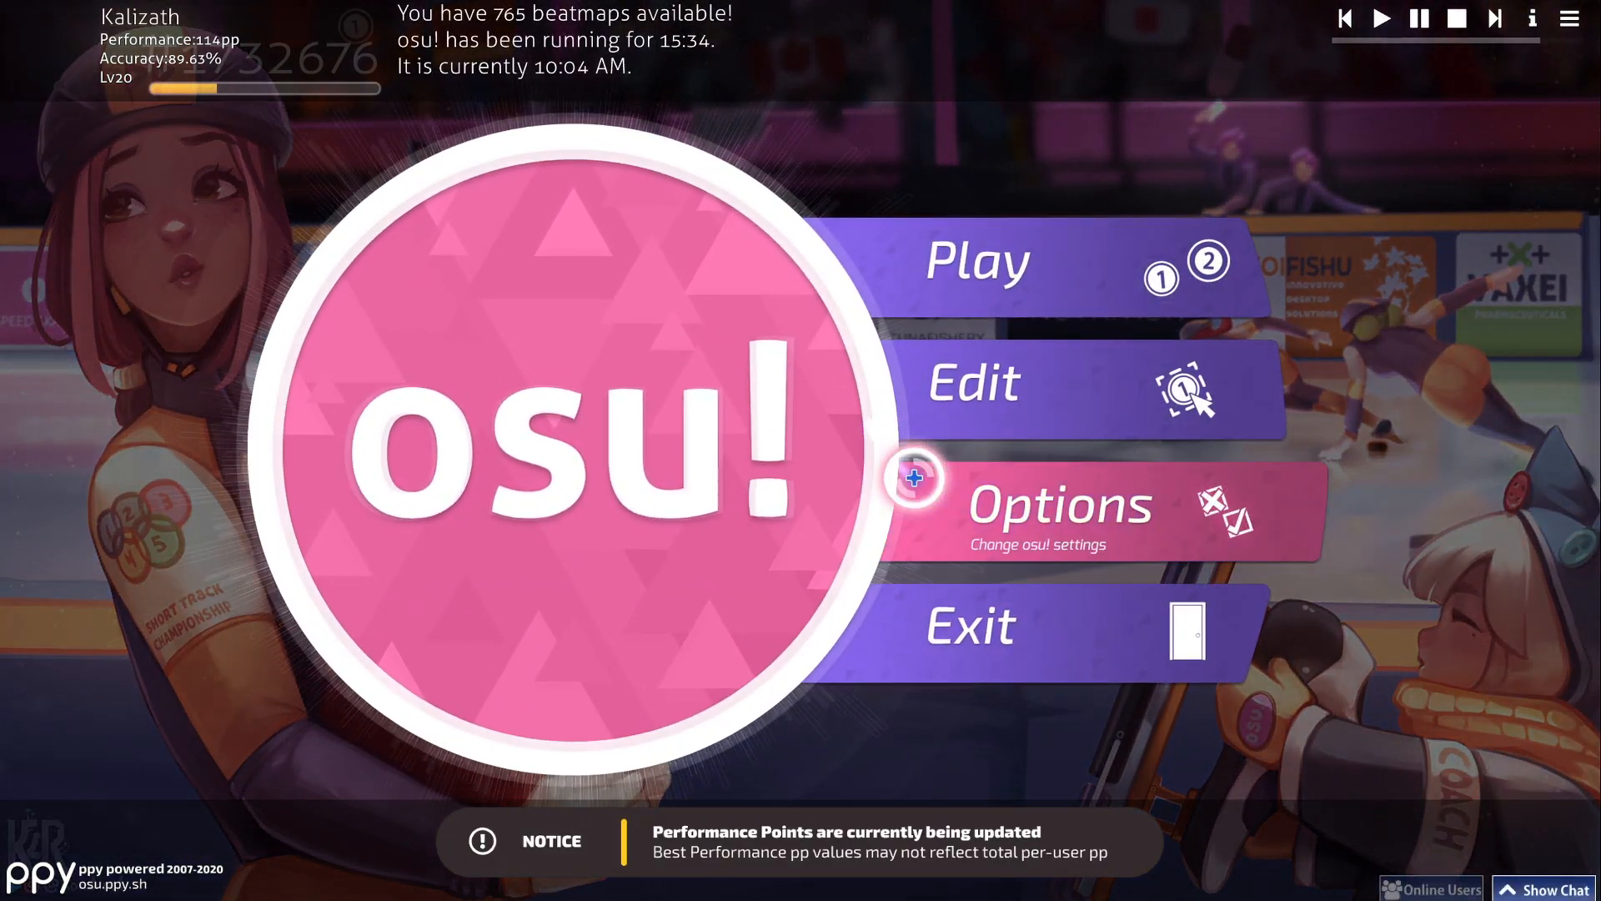
click(913, 488)
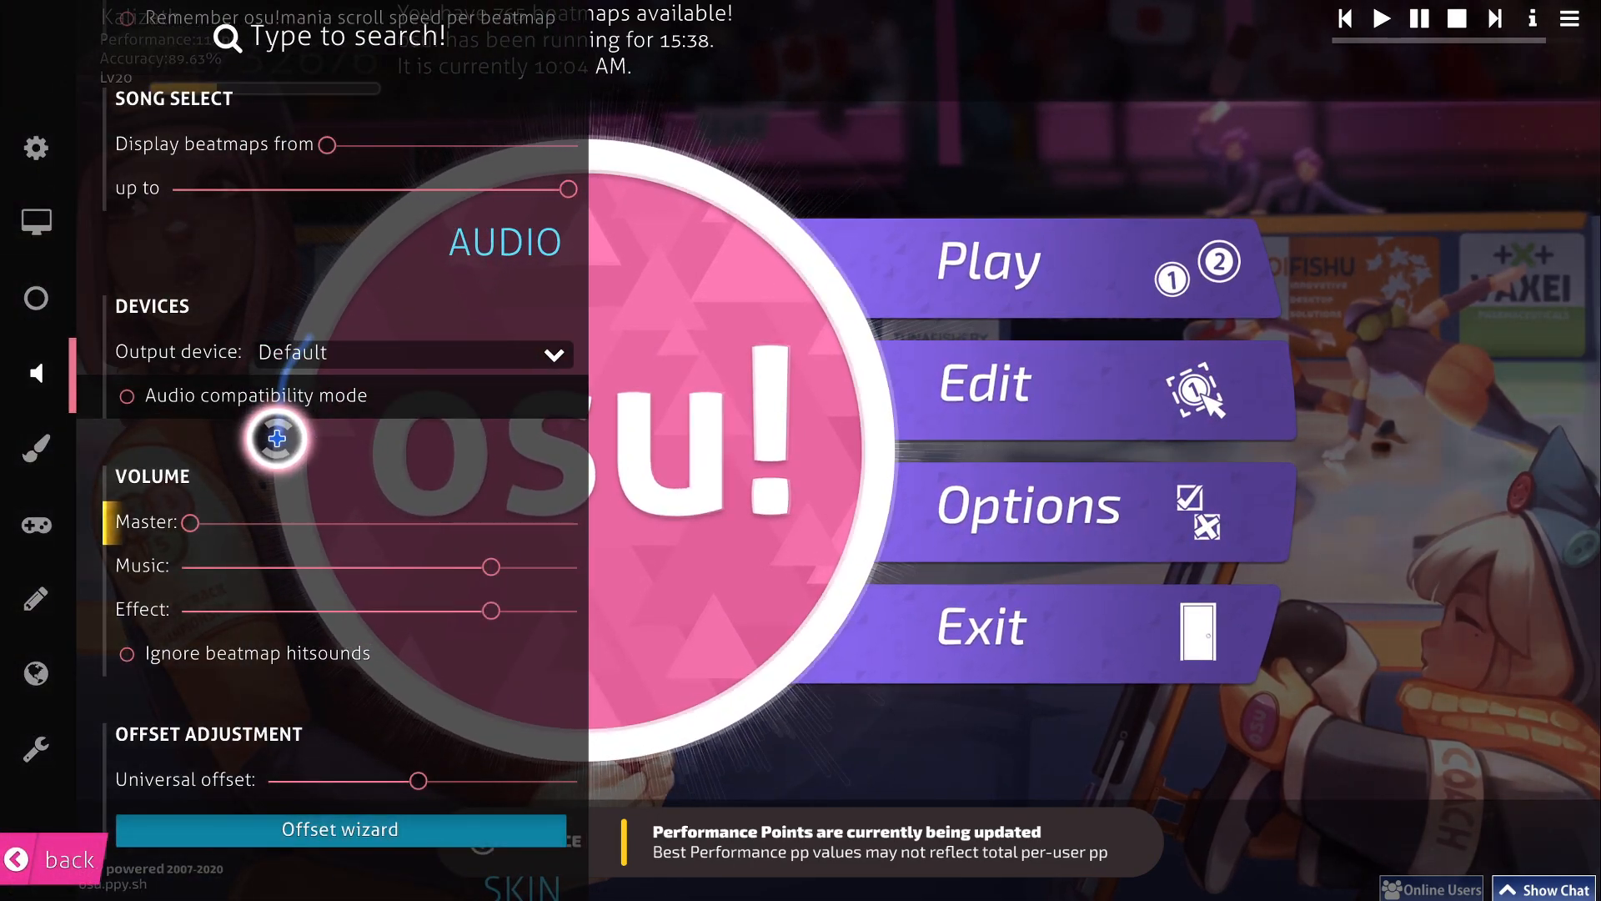
scroll(276, 487, down, 5)
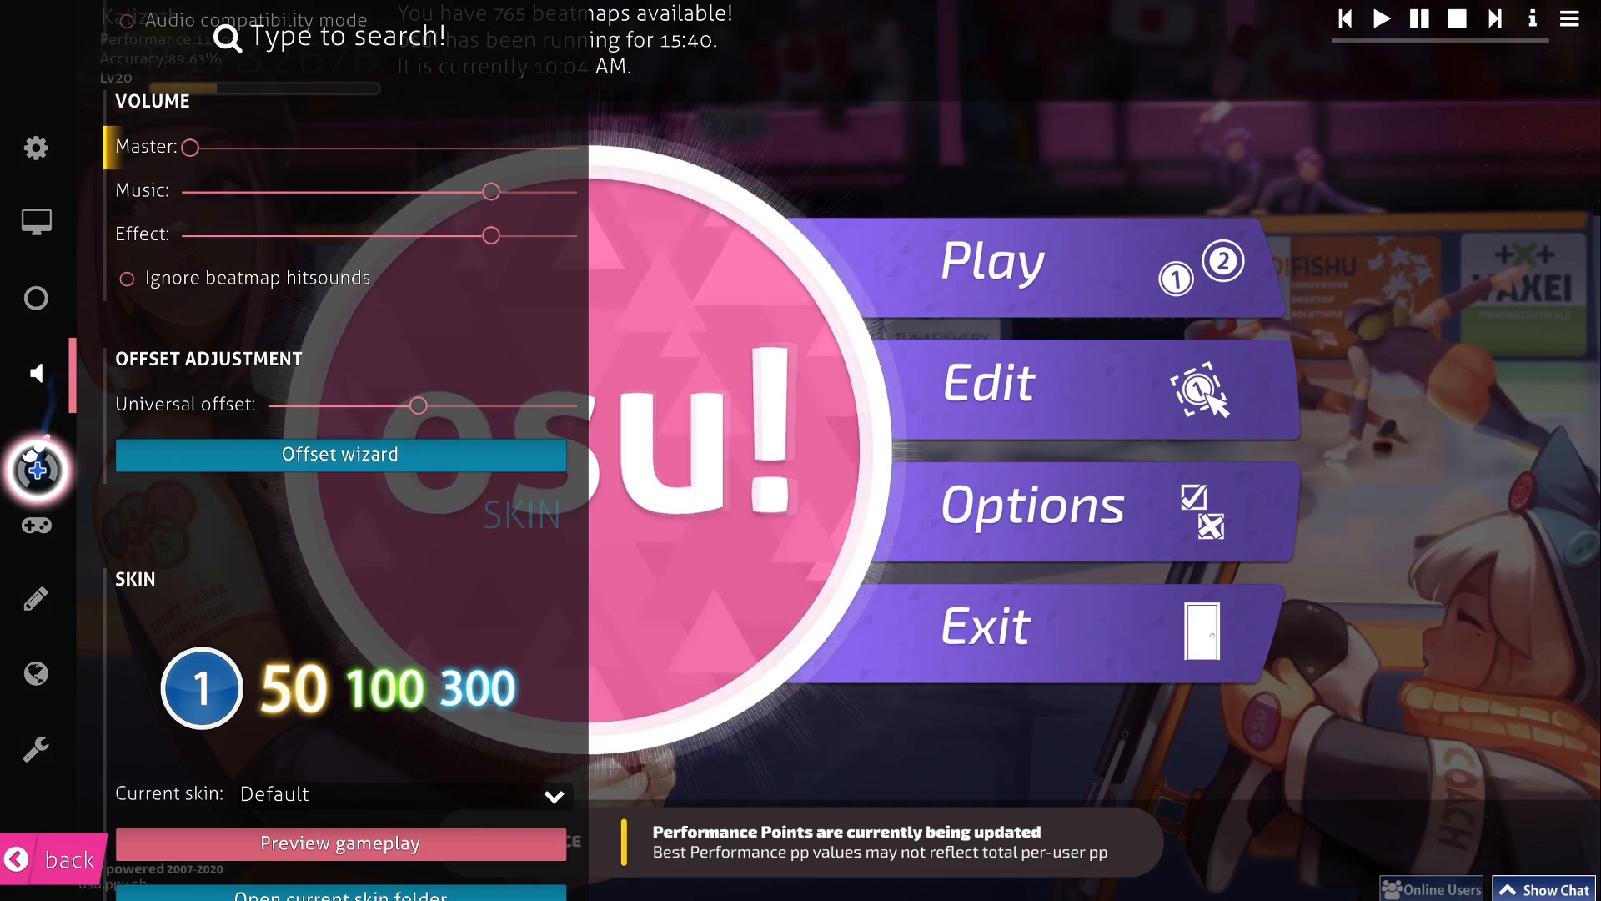
click(35, 526)
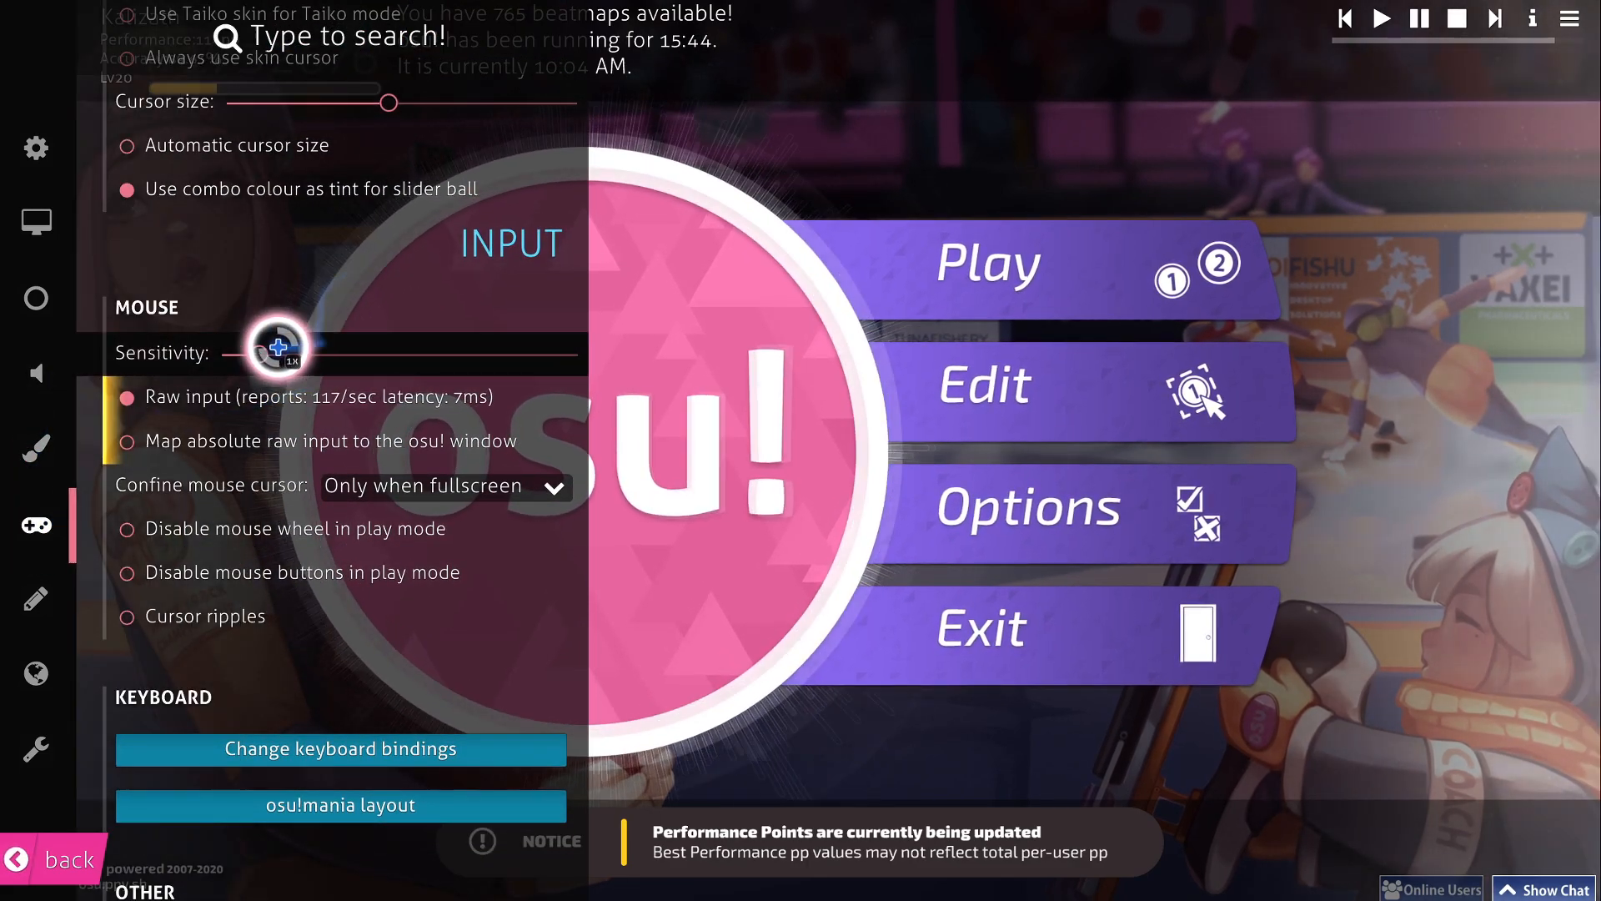
drag(260, 357, 386, 355)
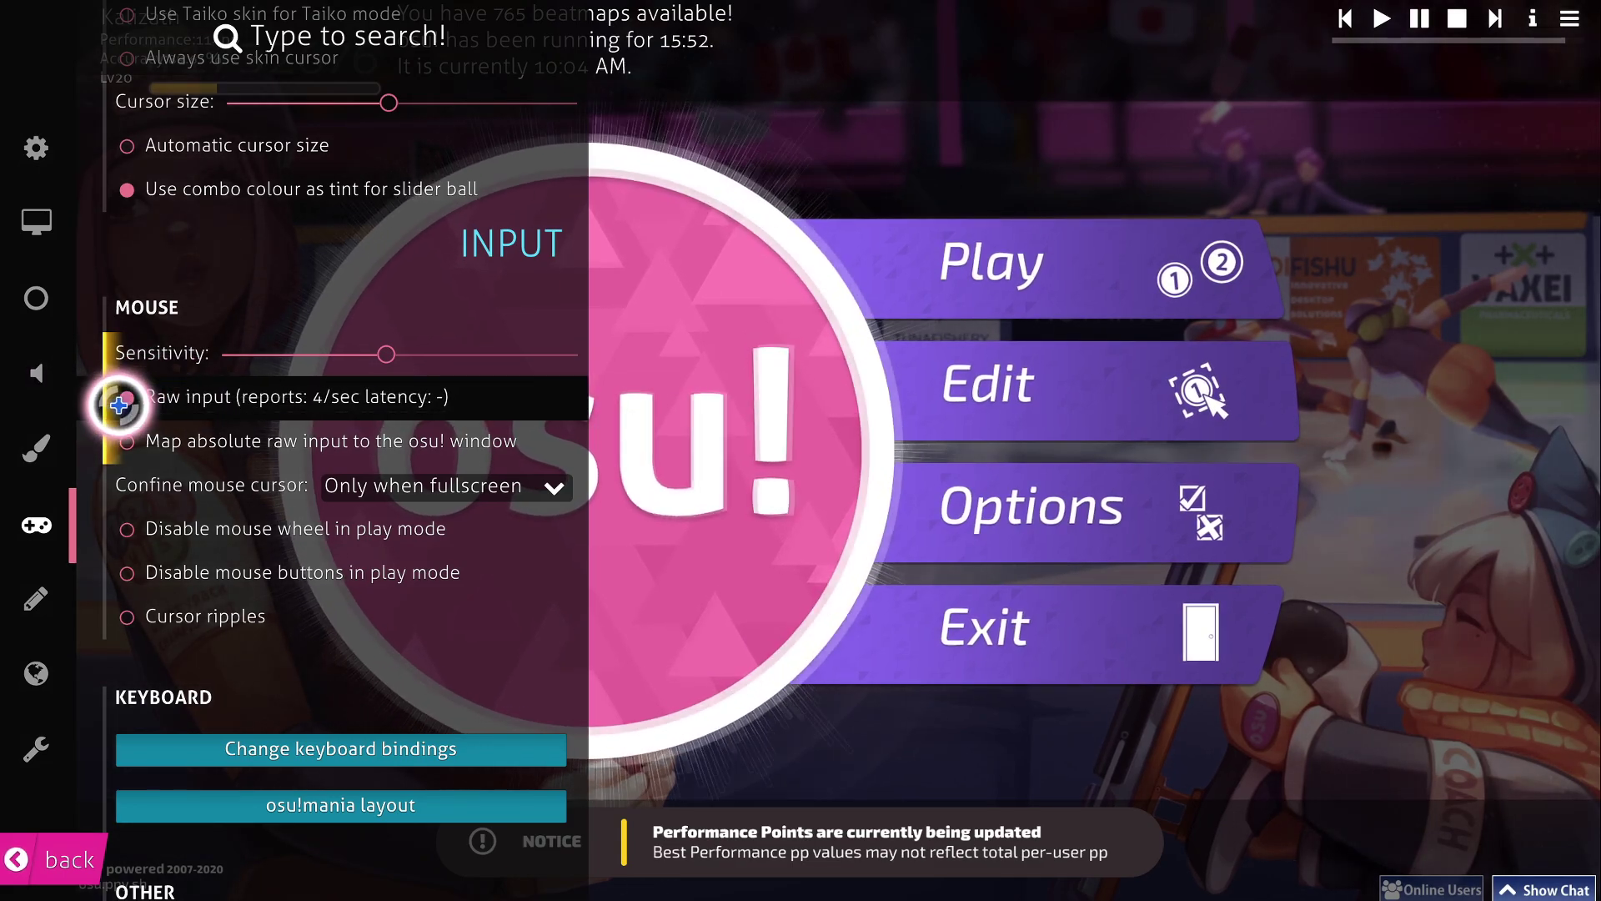
click(126, 398)
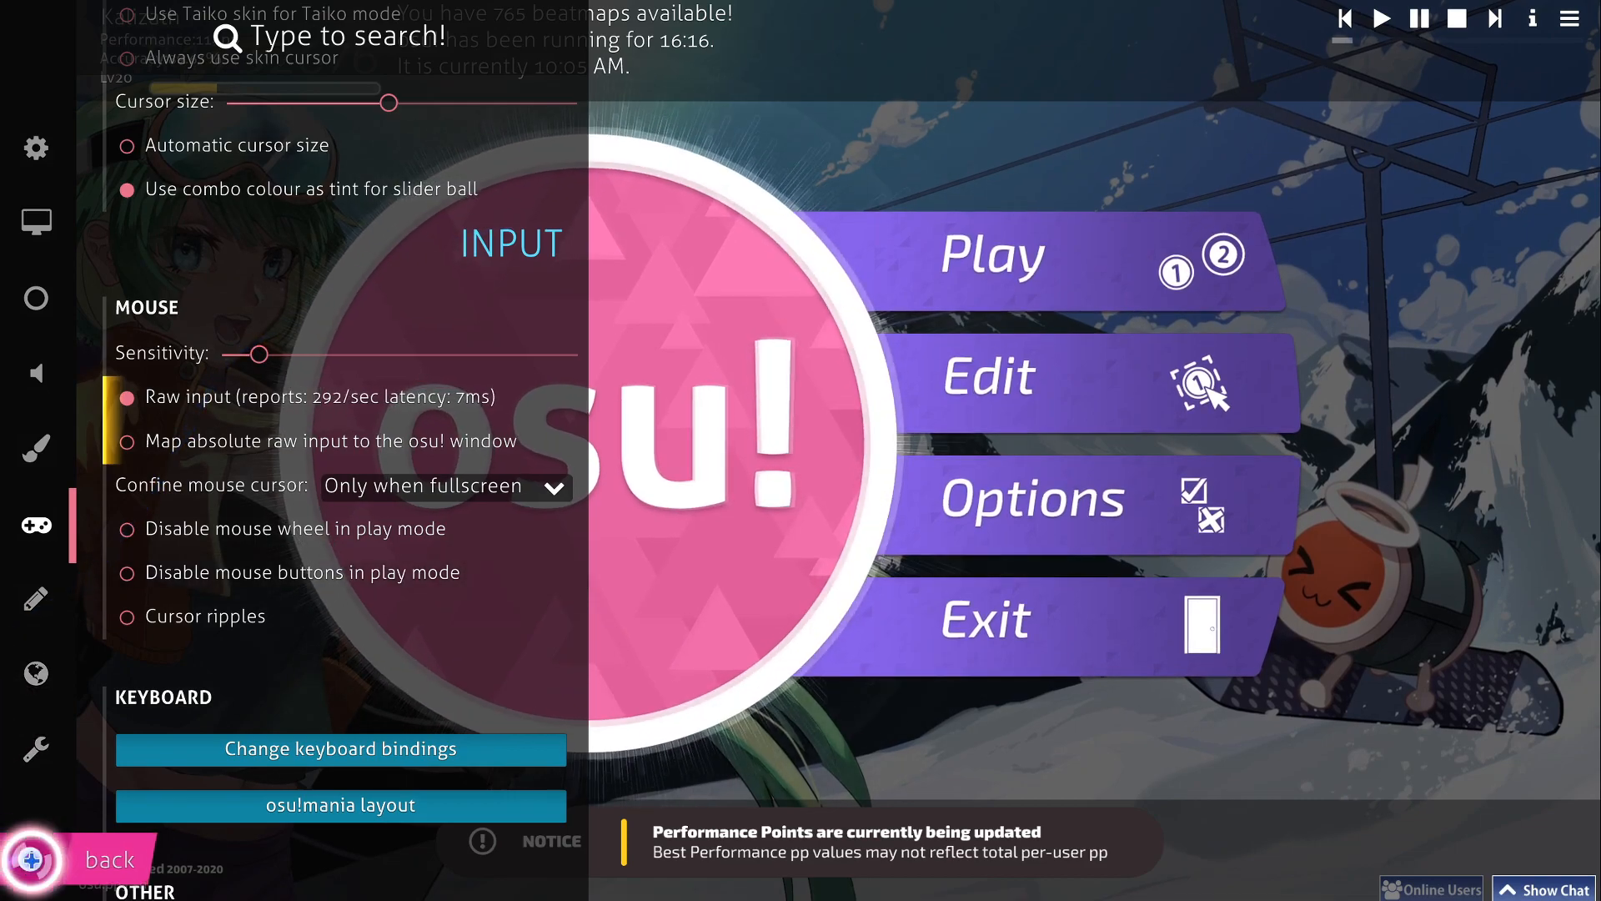
click(30, 860)
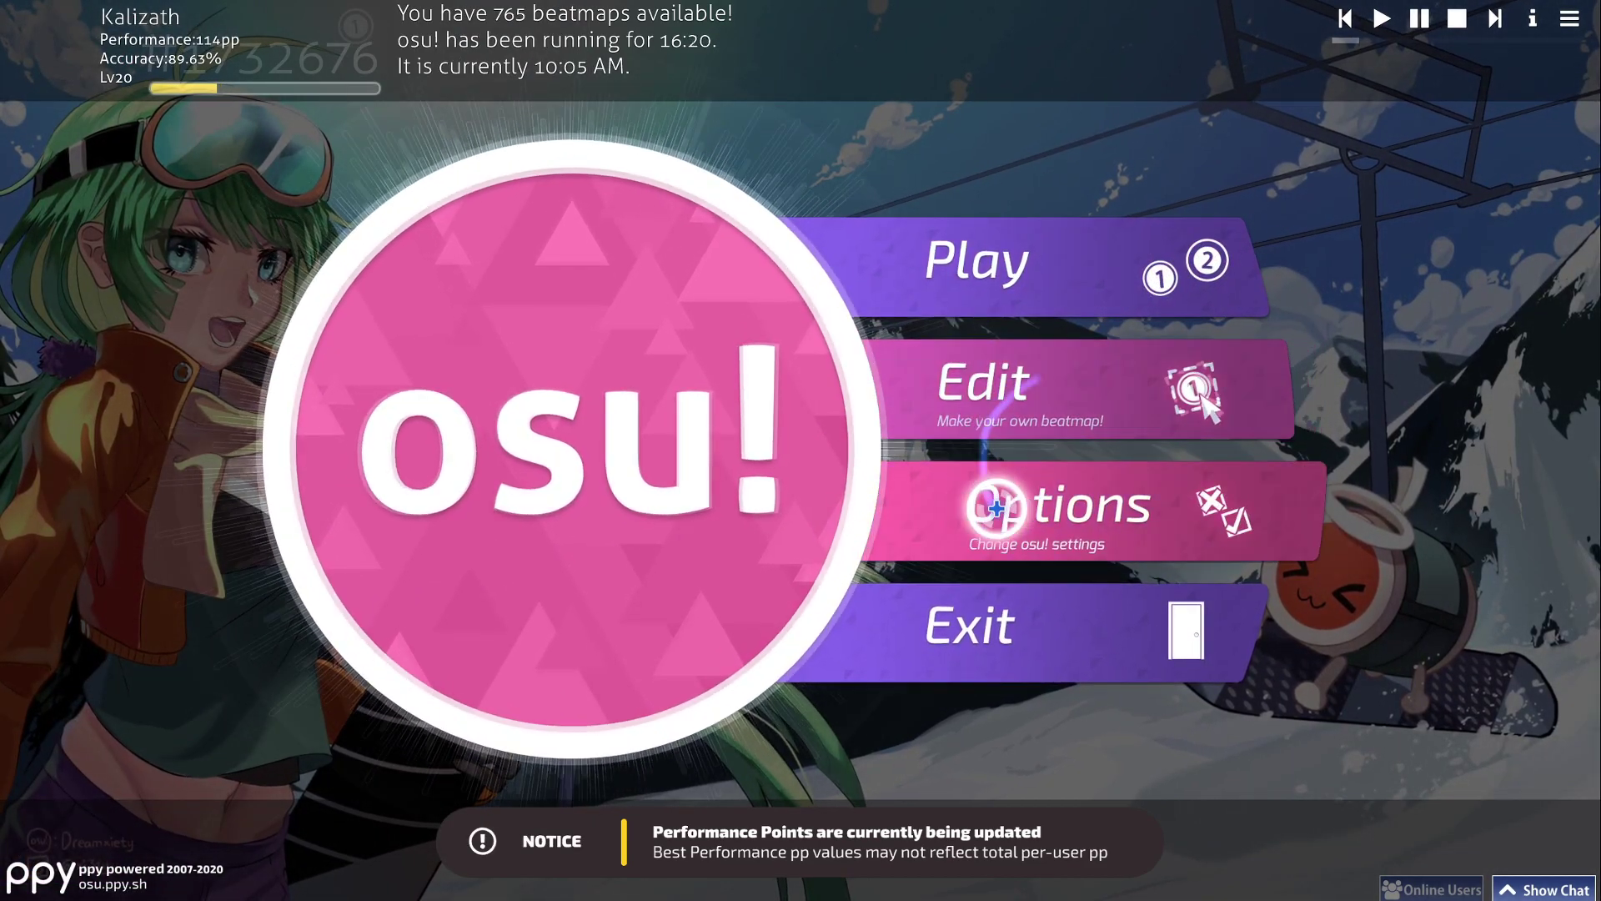
click(1008, 511)
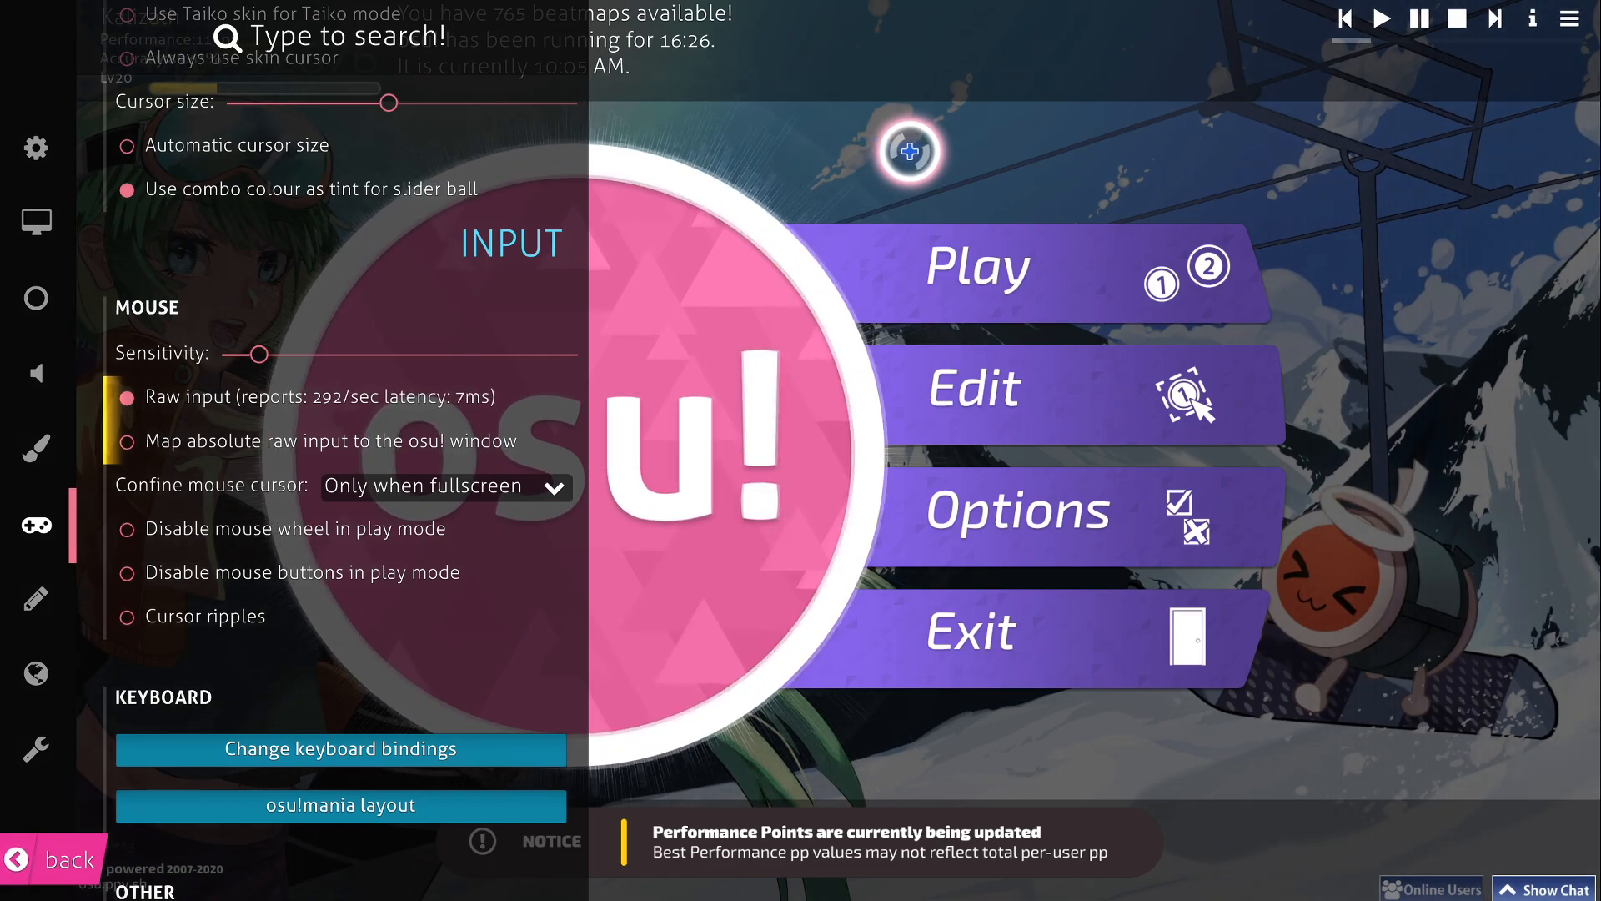
click(50, 858)
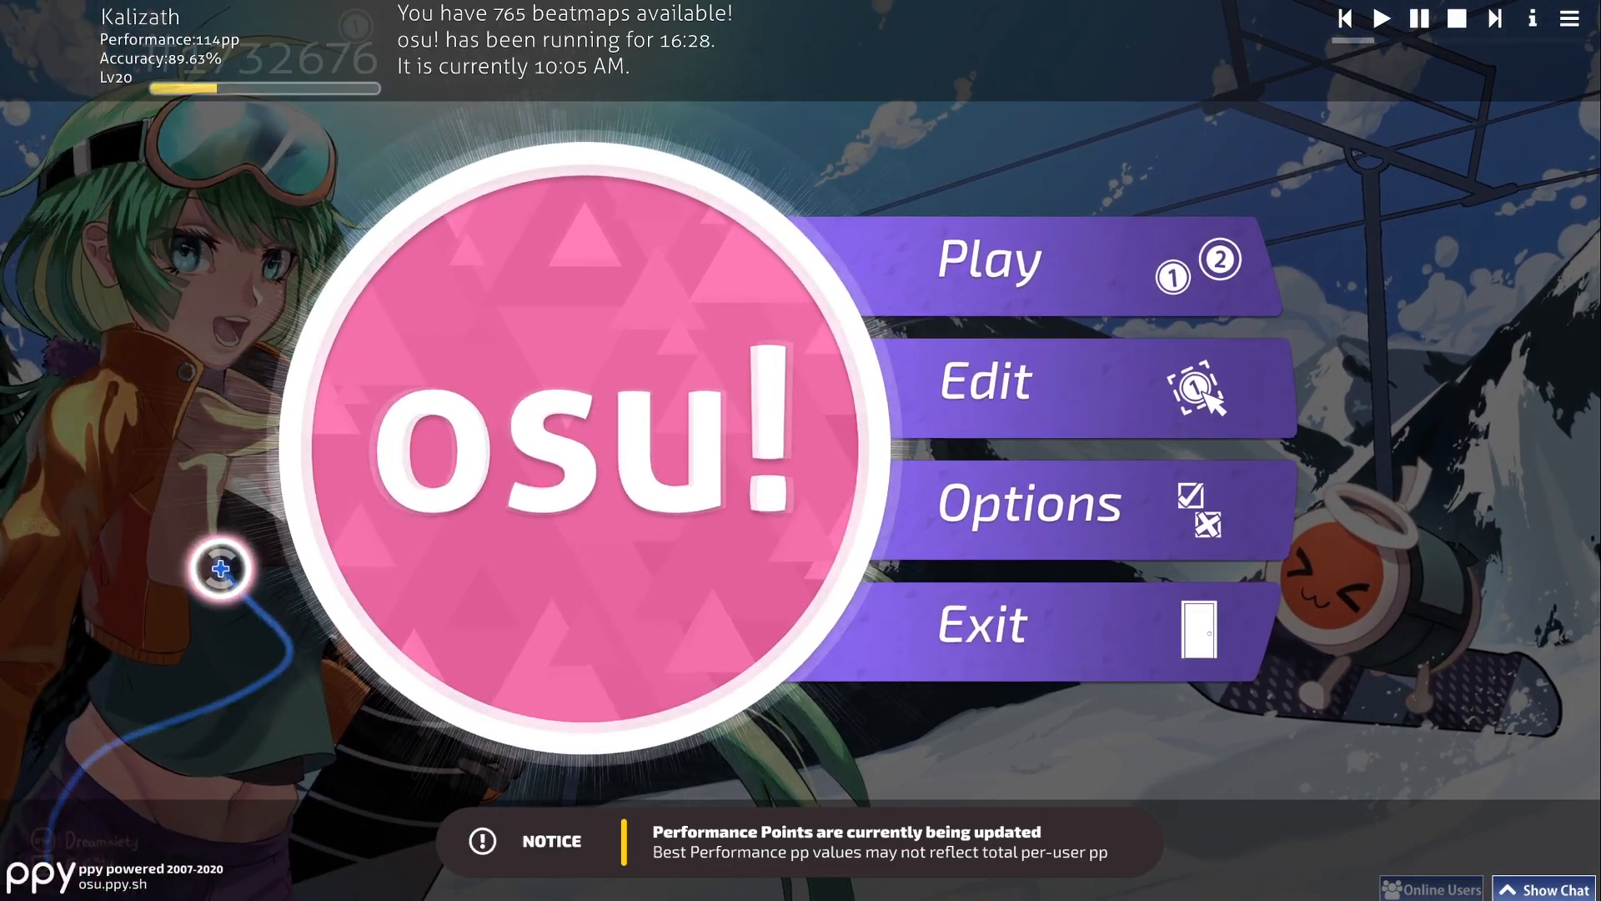
key(Escape)
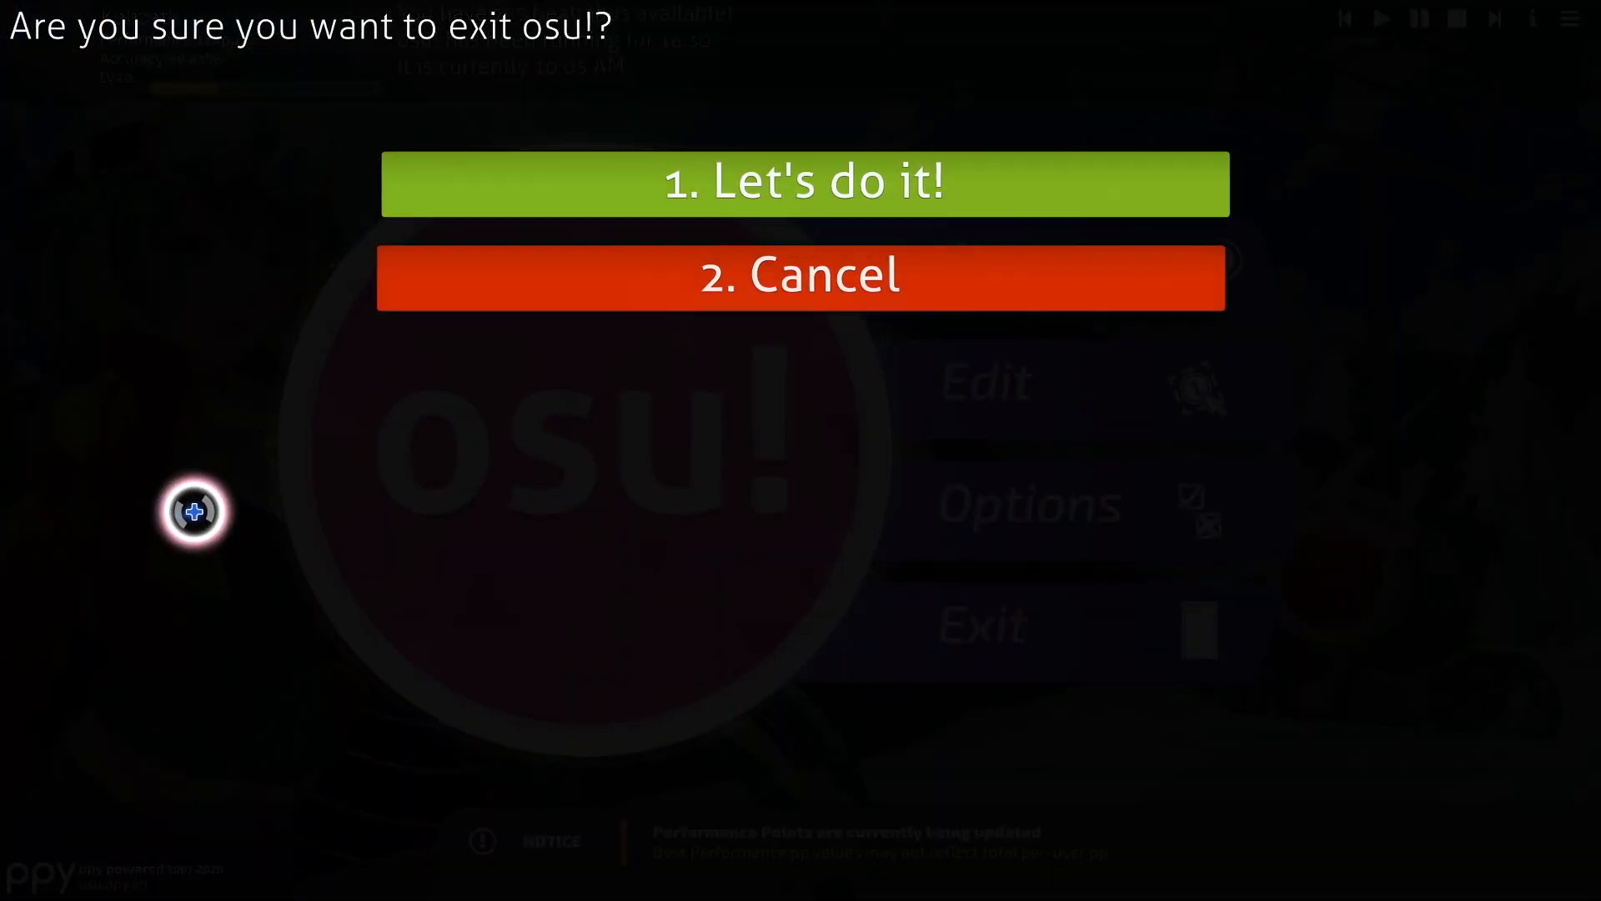
click(883, 263)
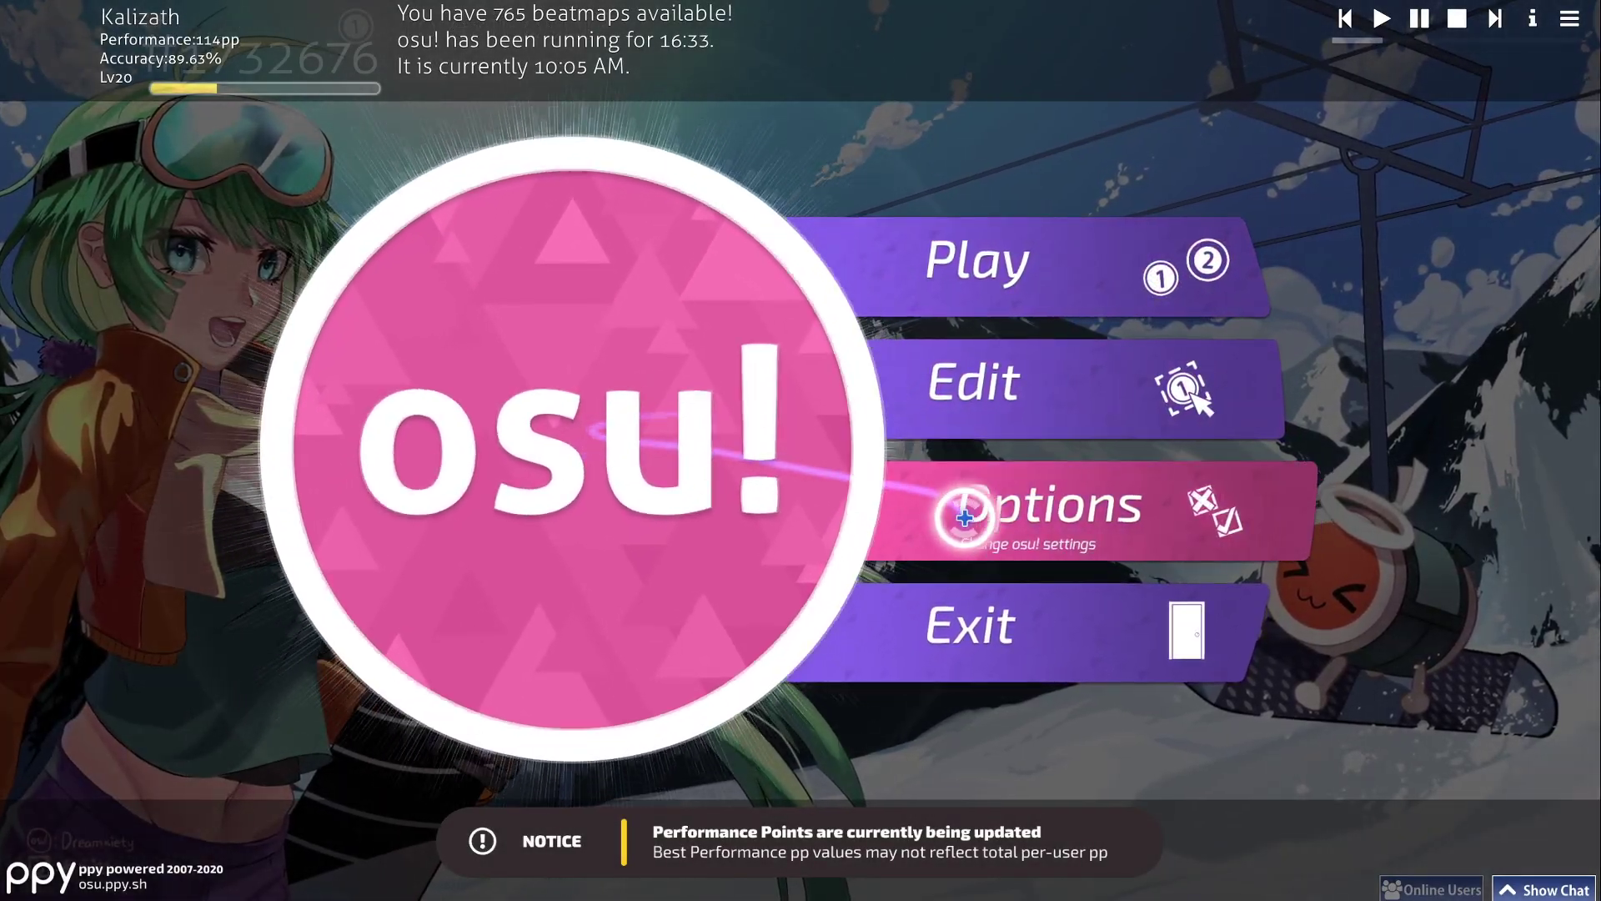
click(964, 510)
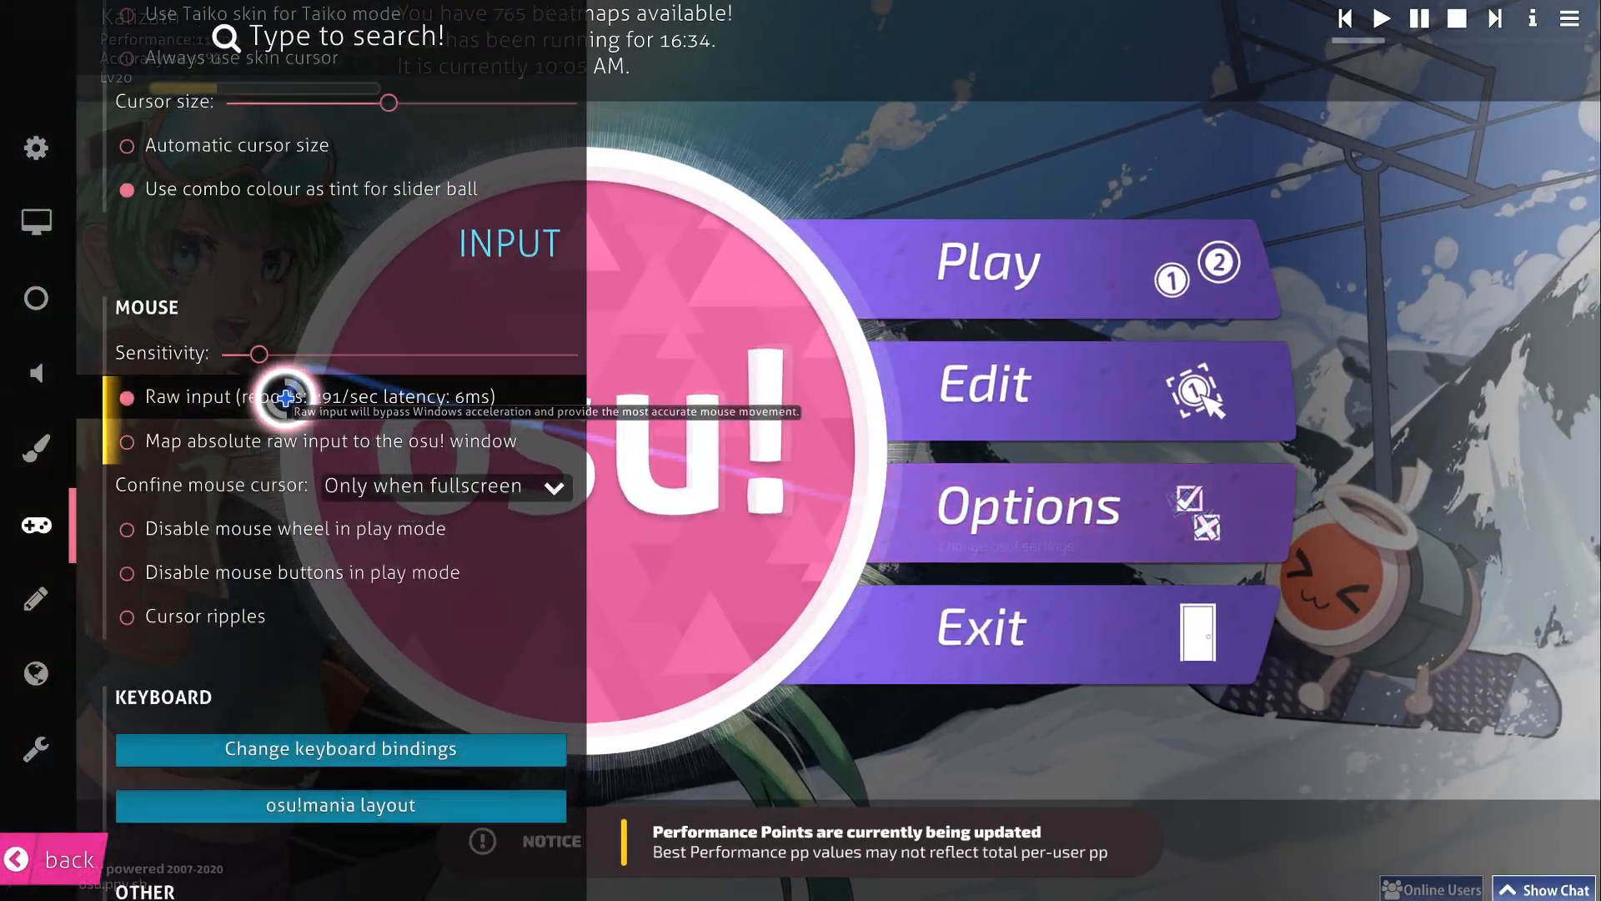